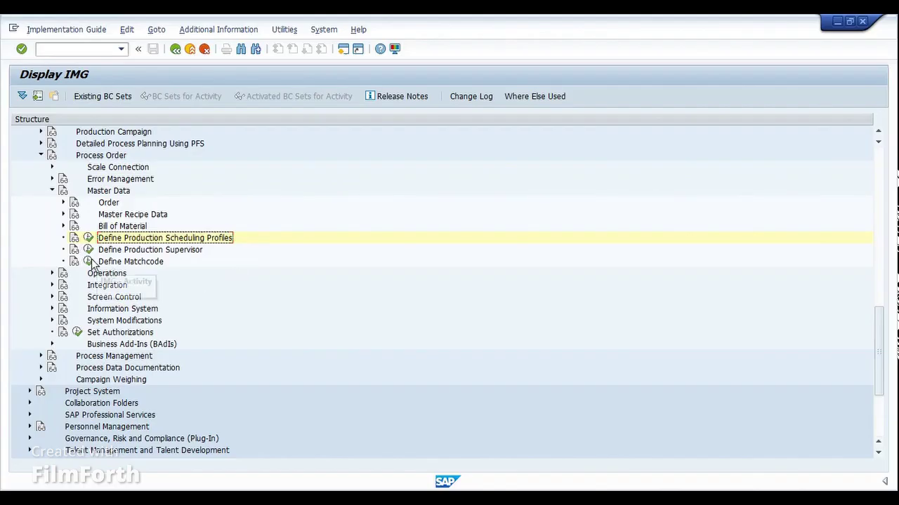
# Open the Define Production Supervisor activity and examine the plant 1000 entry's production scheduler and production profile fields.
pyautogui.click(86, 251)
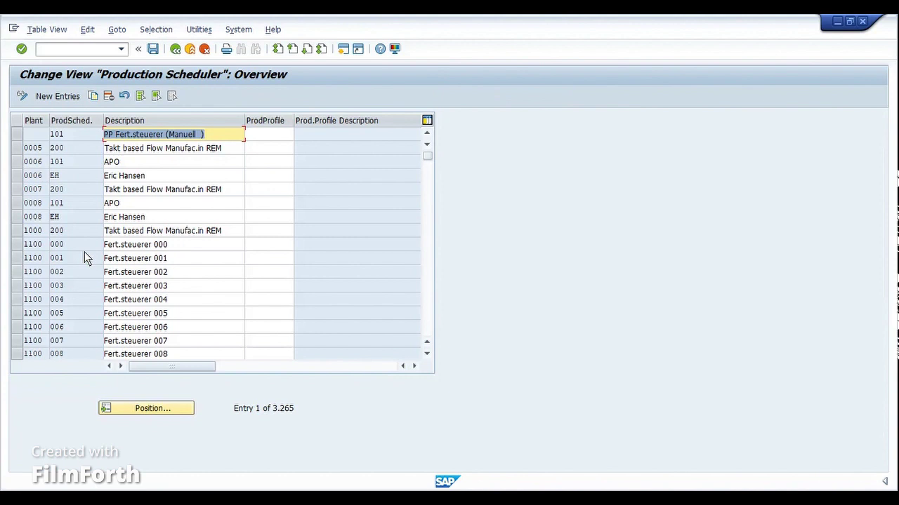
pyautogui.click(17, 232)
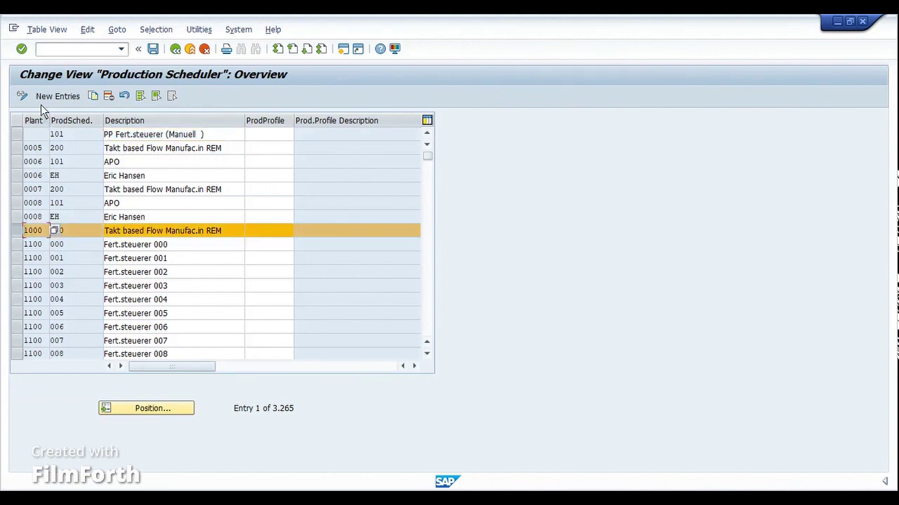
pyautogui.click(73, 234)
pyautogui.click(17, 231)
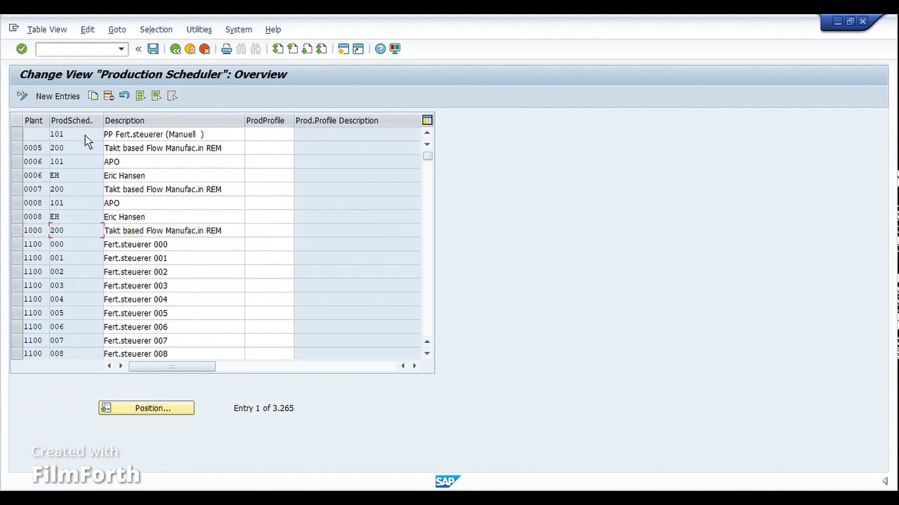
pyautogui.click(261, 232)
pyautogui.click(80, 233)
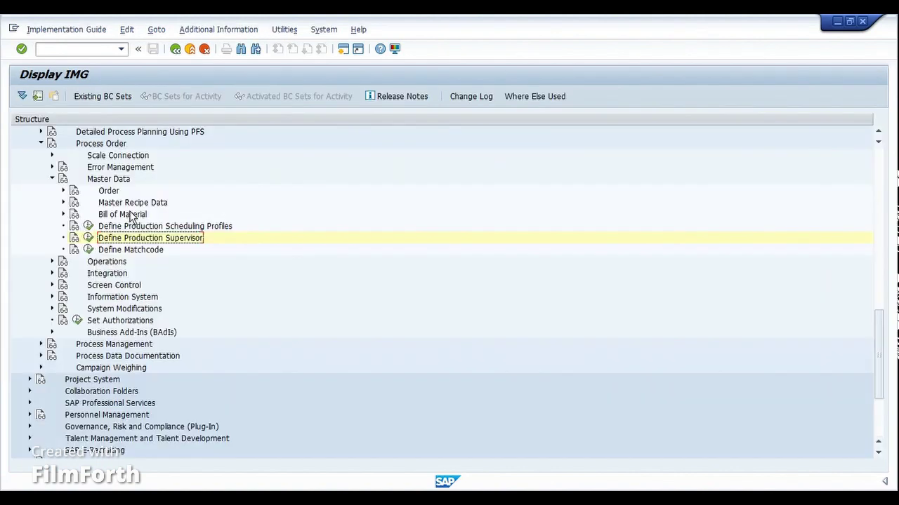
# Collapse Master Data and open the Define Checking Control activity in the Availability Check node of process order Operations.
pyautogui.click(52, 180)
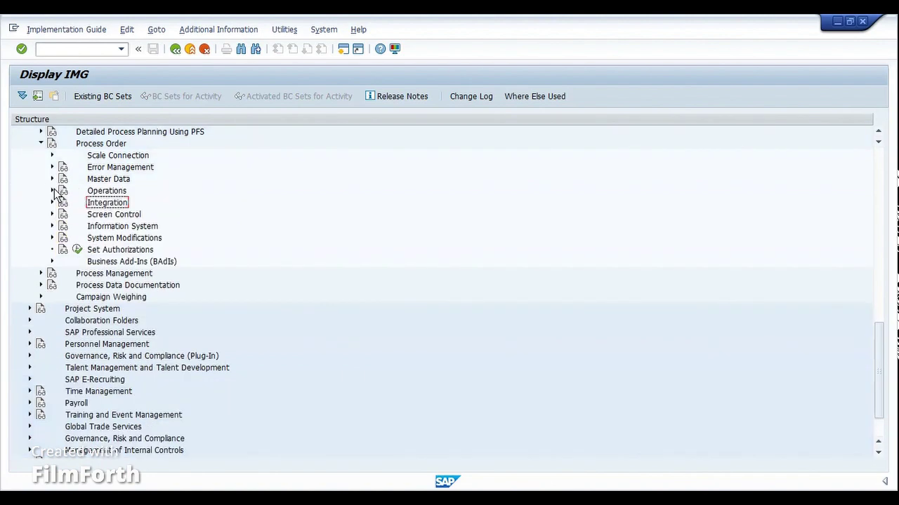
pyautogui.click(52, 191)
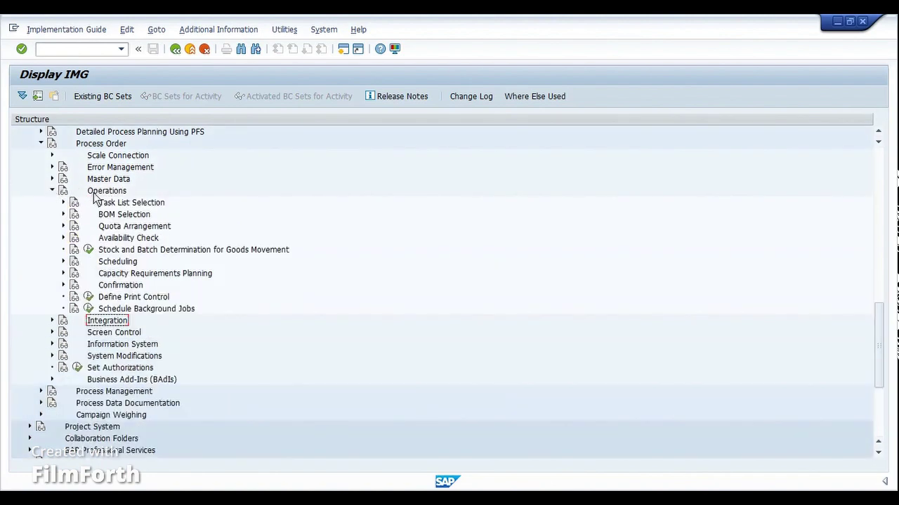
pyautogui.click(105, 238)
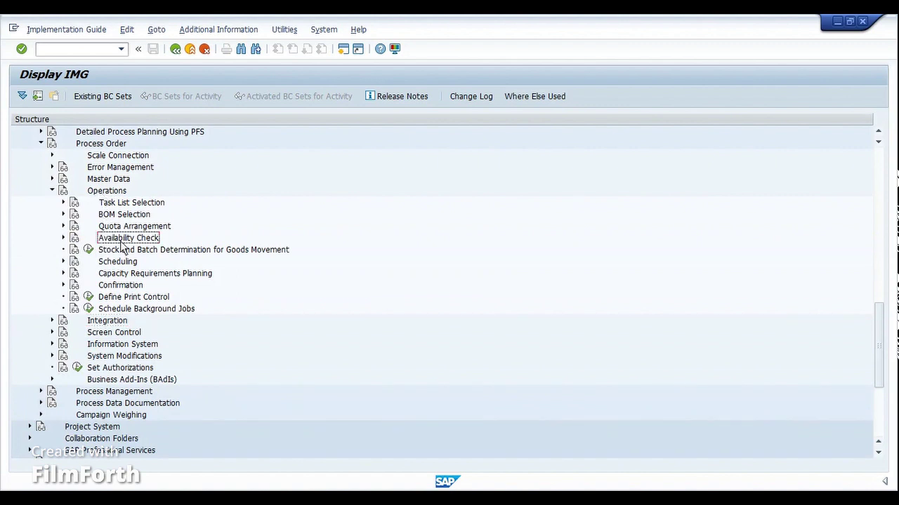
pyautogui.click(63, 238)
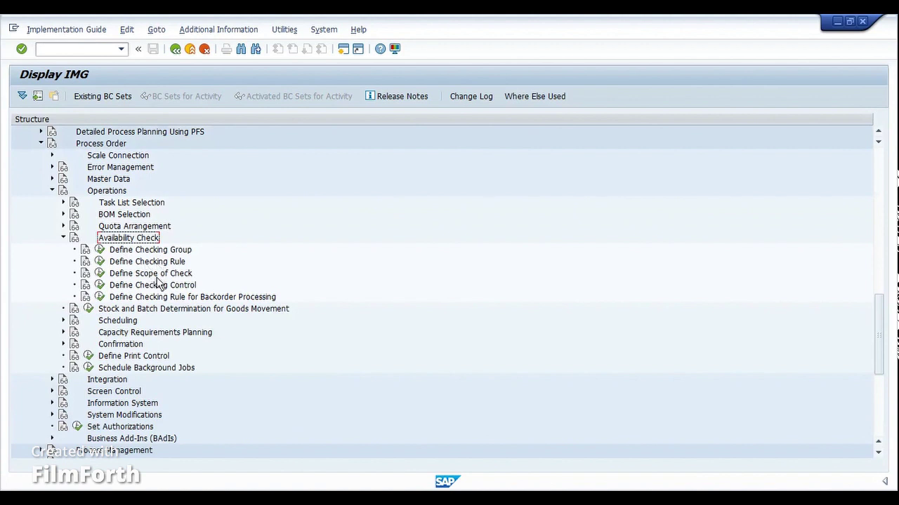
pyautogui.click(190, 259)
pyautogui.click(99, 285)
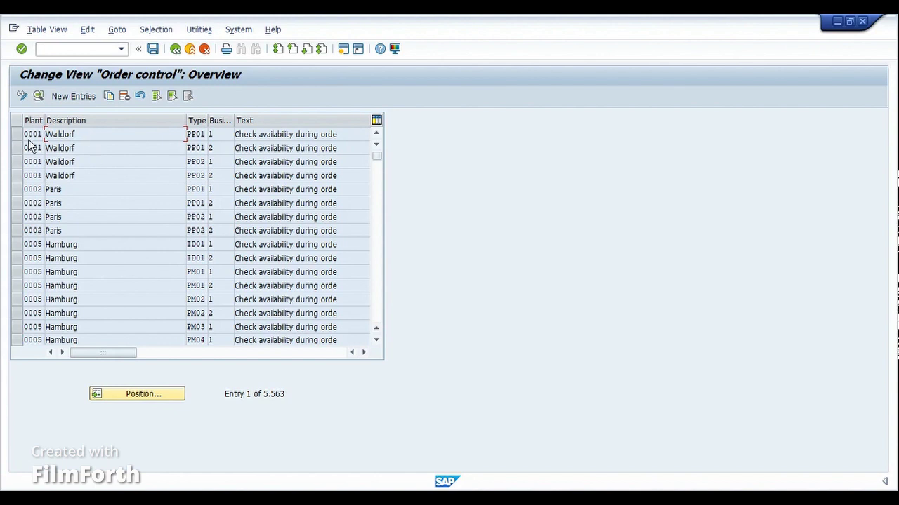
# Widen the business function column and narrow the plant description column in the order control overview.
pyautogui.click(206, 133)
pyautogui.click(225, 148)
pyautogui.moveTo(233, 121); pyautogui.dragTo(266, 123)
pyautogui.click(244, 136)
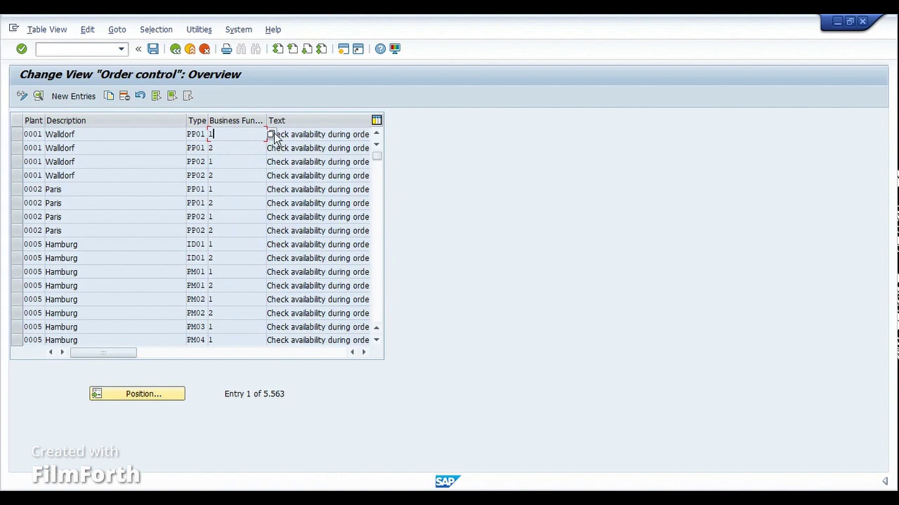
pyautogui.click(245, 148)
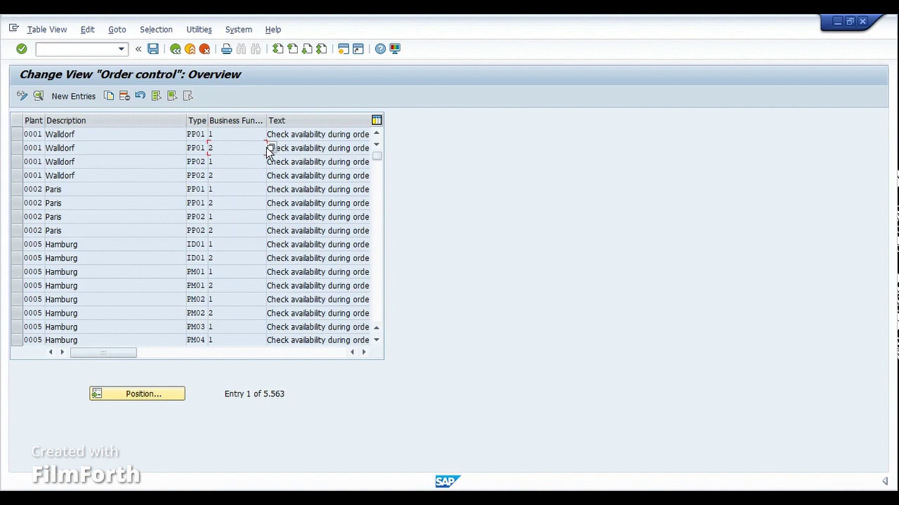
pyautogui.moveTo(187, 121); pyautogui.dragTo(110, 121)
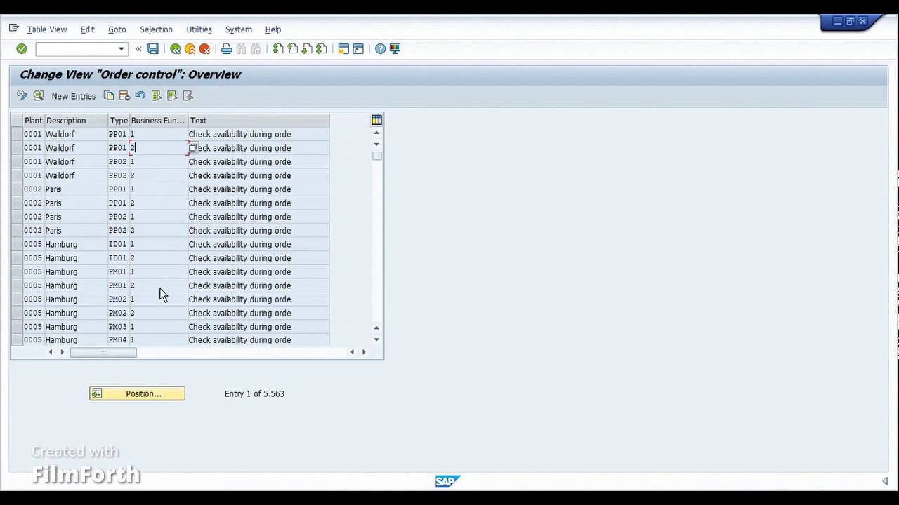
# Examine the order control details for plant 0006, order type PI01, business function 1, and return to the overview.
pyautogui.scroll(-1, 159, 289)
pyautogui.scroll(-1, 159, 295)
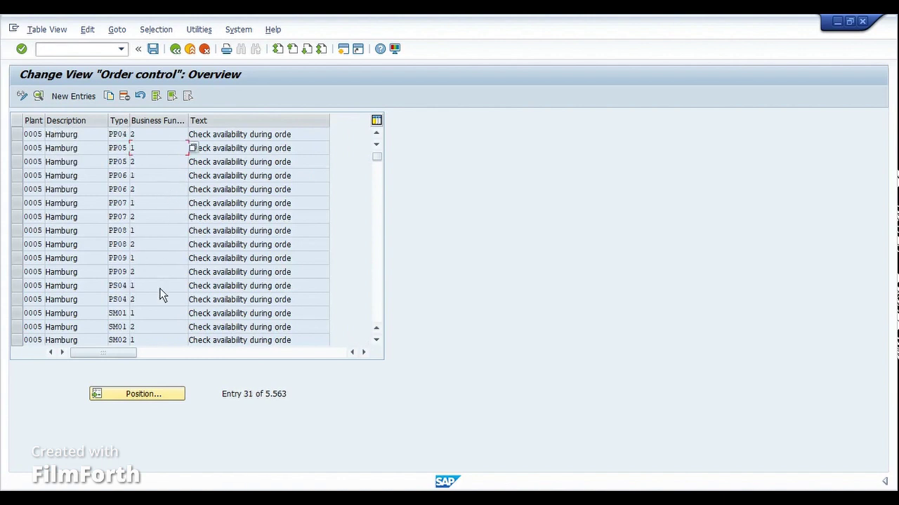
pyautogui.scroll(-1, 160, 295)
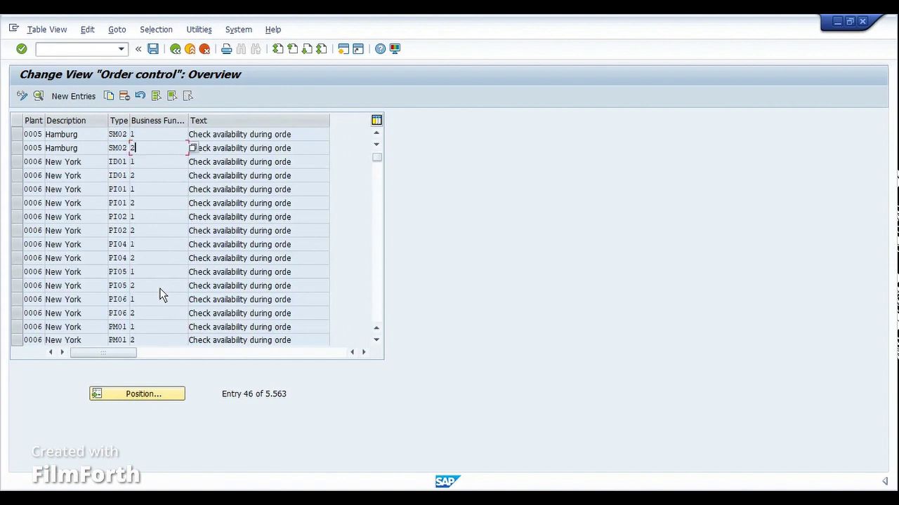
pyautogui.click(27, 189)
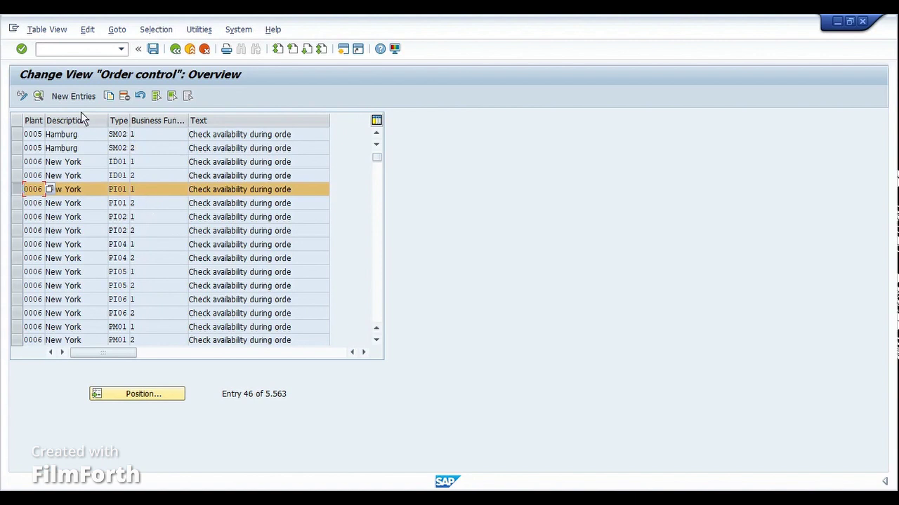
pyautogui.click(39, 96)
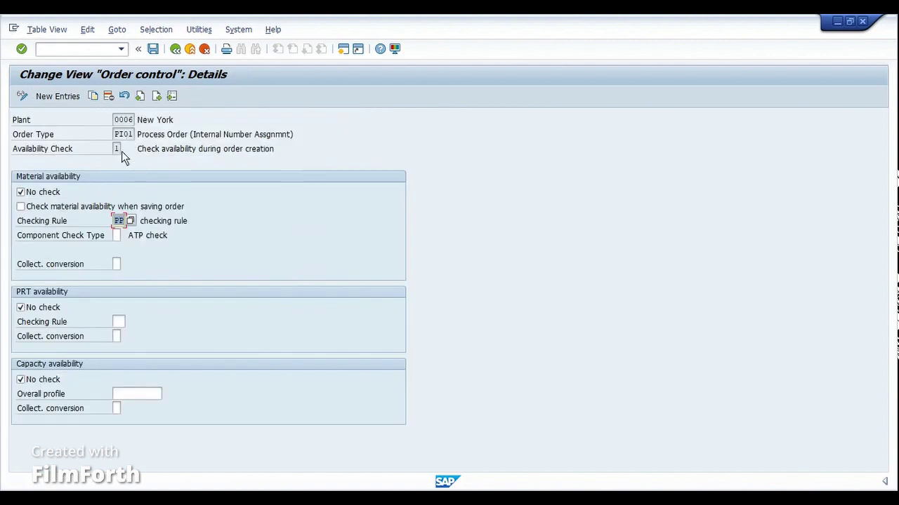
pyautogui.click(120, 151)
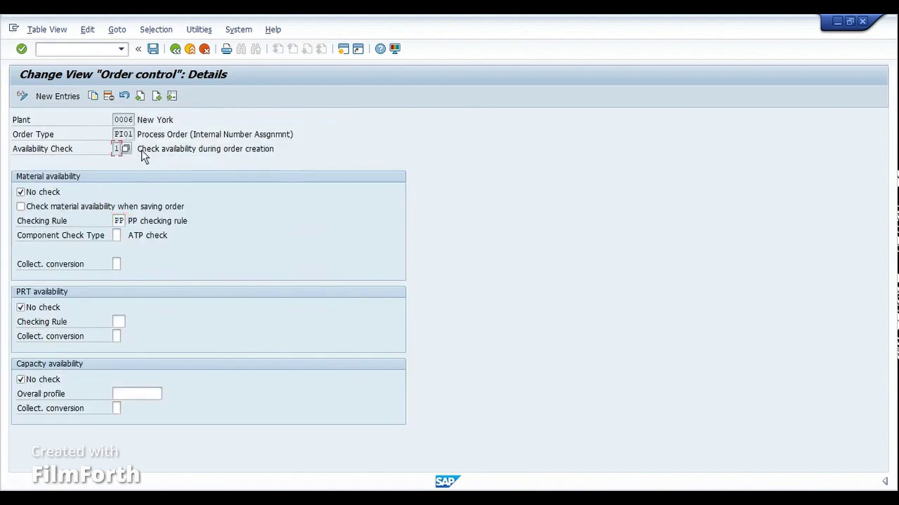
pyautogui.moveTo(139, 149); pyautogui.dragTo(281, 153)
pyautogui.click(39, 196)
pyautogui.click(174, 49)
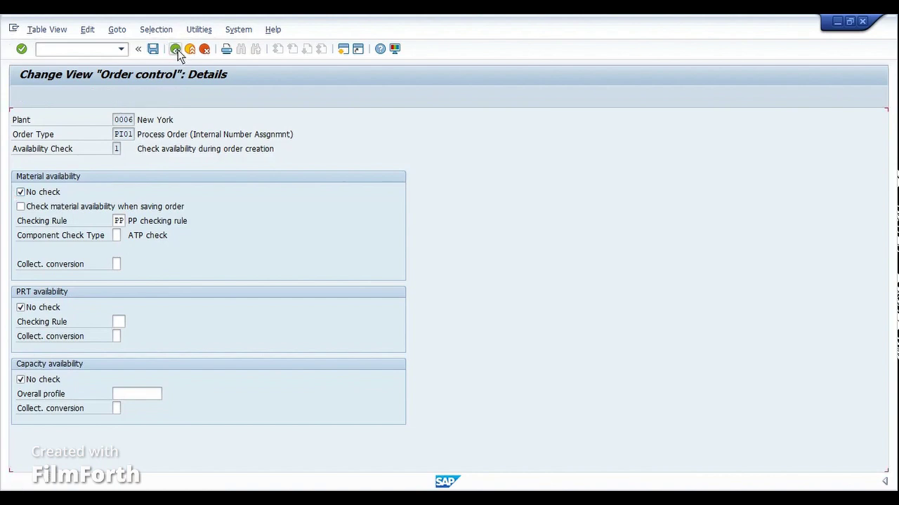
# Open the order control details for plant 0006, order type PI01, business function 2, and review its availability check description.
pyautogui.click(22, 202)
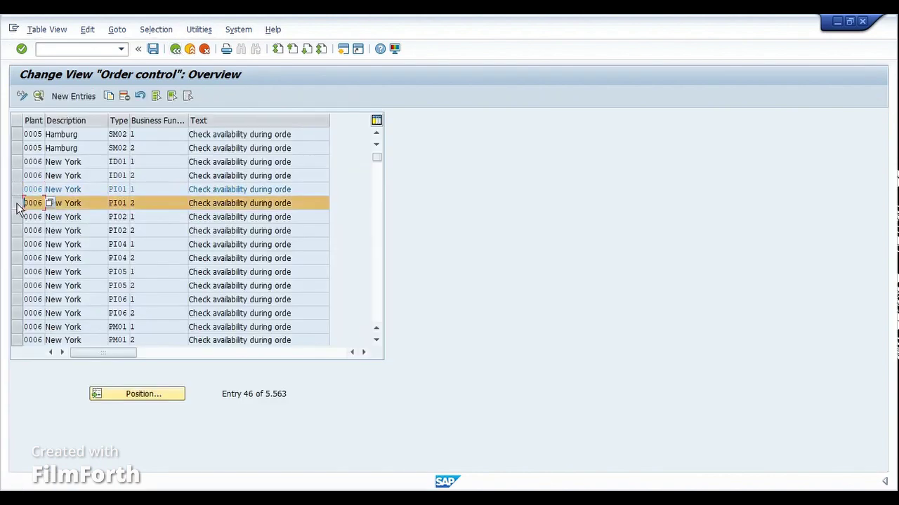
pyautogui.click(37, 96)
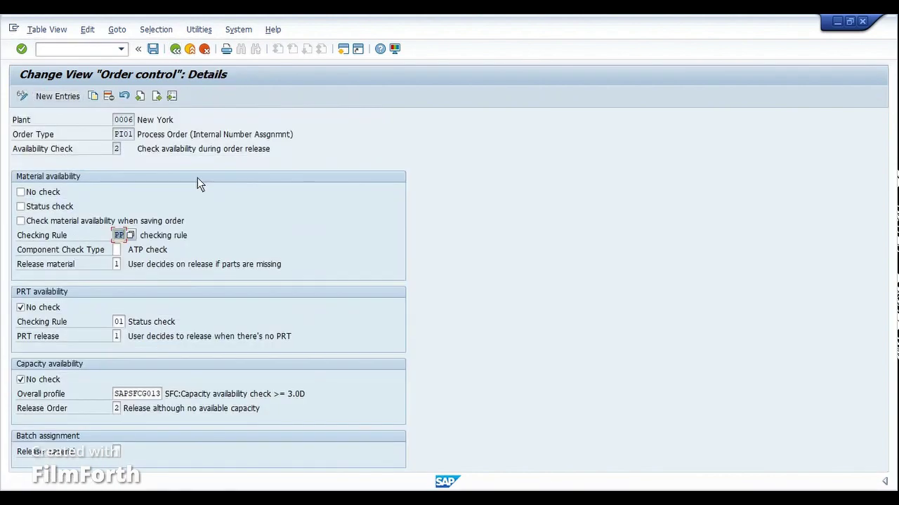
pyautogui.moveTo(138, 149); pyautogui.dragTo(272, 150)
pyautogui.click(273, 152)
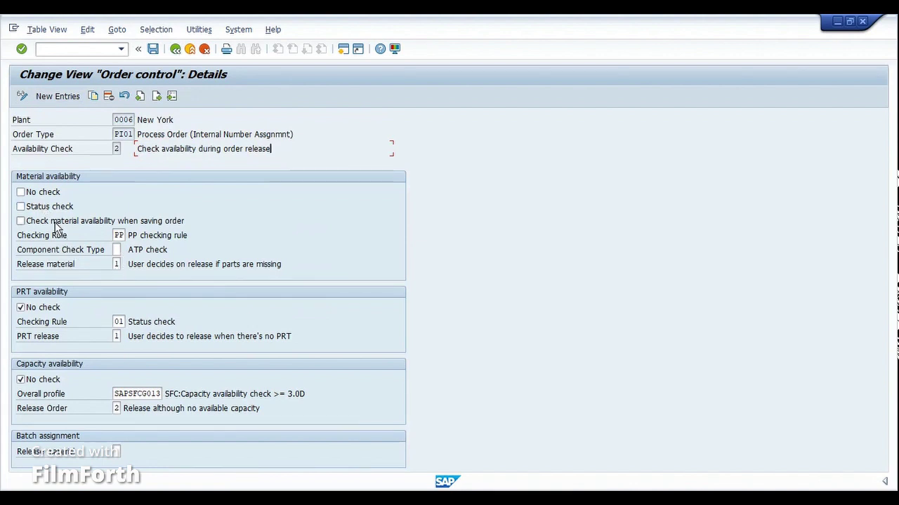
# Review the possible values for Release material under Material availability, and close the list without choosing one.
pyautogui.click(117, 266)
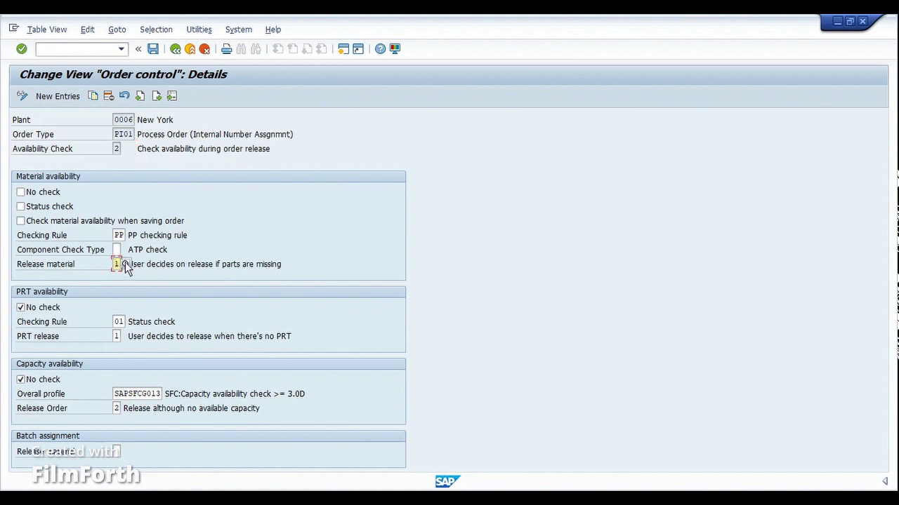
pyautogui.press('F4')
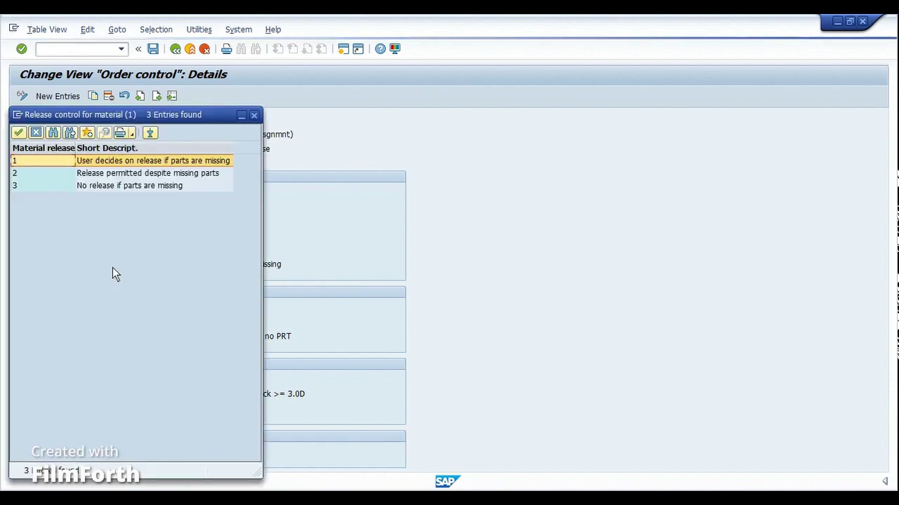
pyautogui.moveTo(134, 116); pyautogui.dragTo(375, 184)
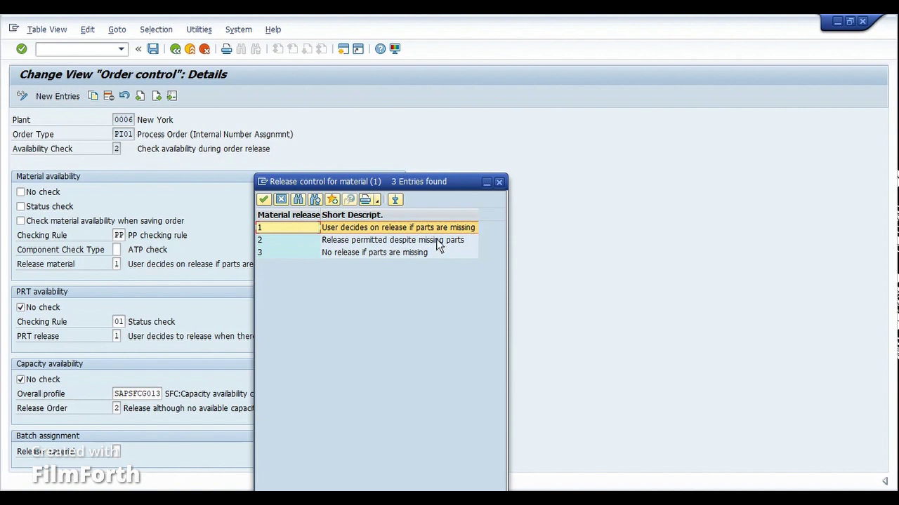
pyautogui.click(349, 257)
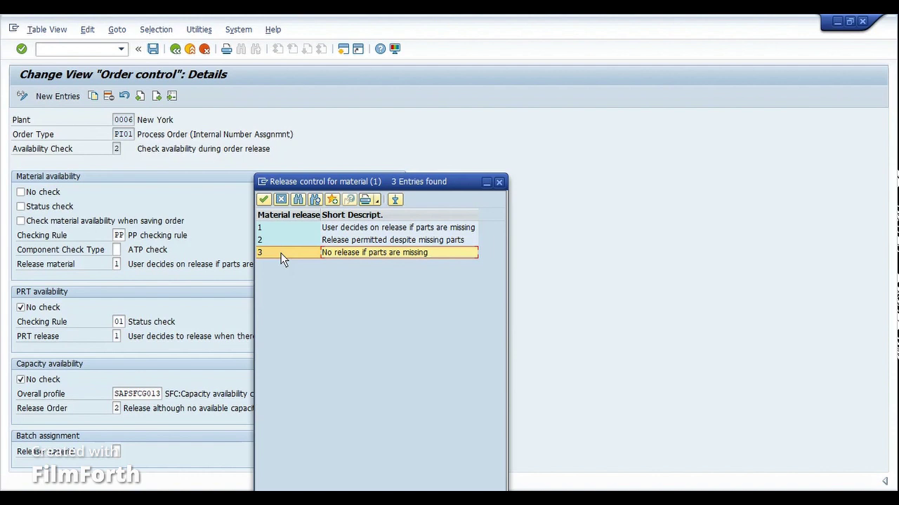
pyautogui.moveTo(321, 216); pyautogui.dragTo(331, 250)
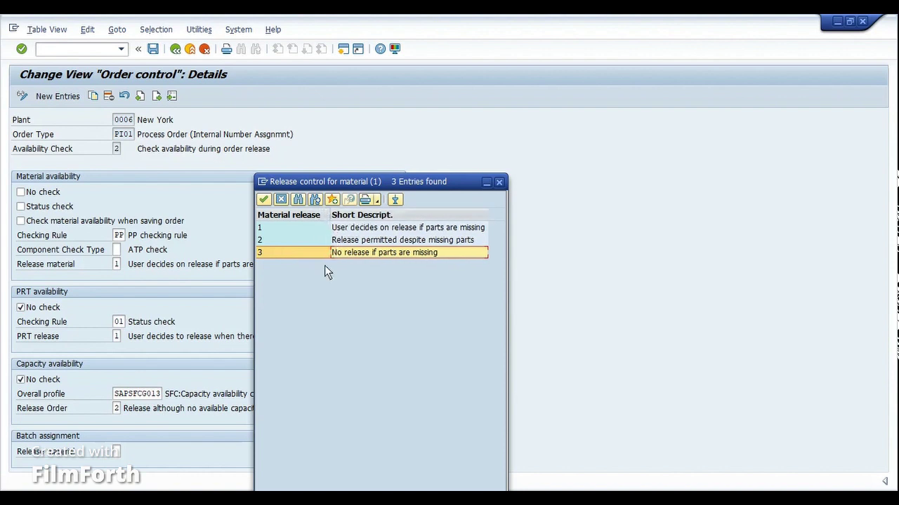
pyautogui.press('Escape')
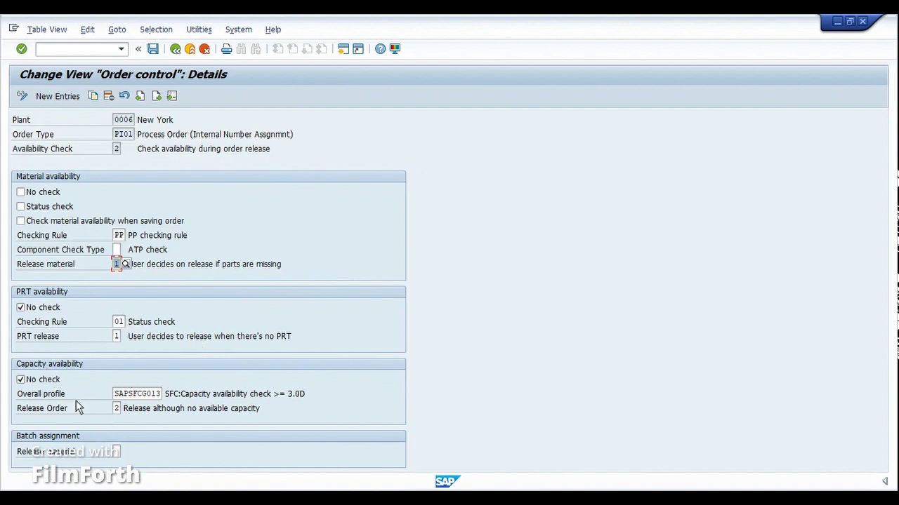
# Review the possible Release material values under Batch assignment, and go back to the implementation guide structure without choosing one.
pyautogui.click(116, 451)
pyautogui.click(125, 452)
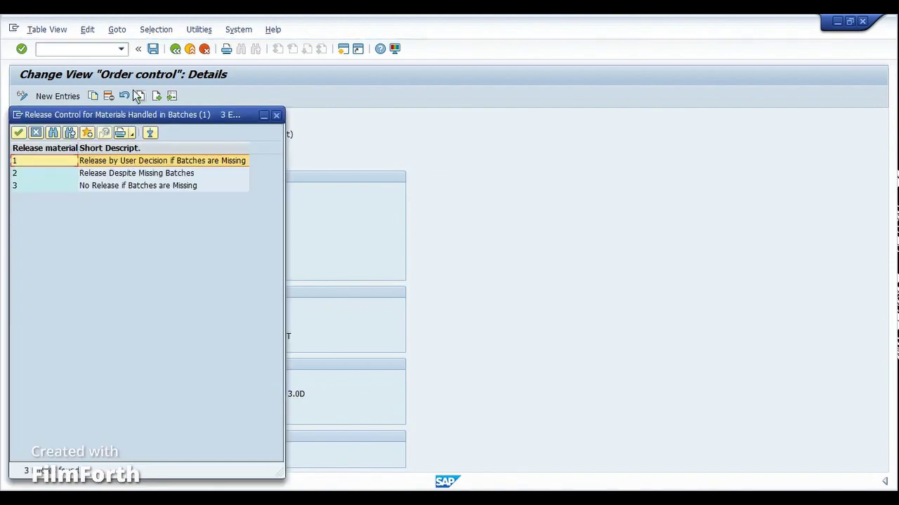
pyautogui.moveTo(143, 117); pyautogui.dragTo(386, 295)
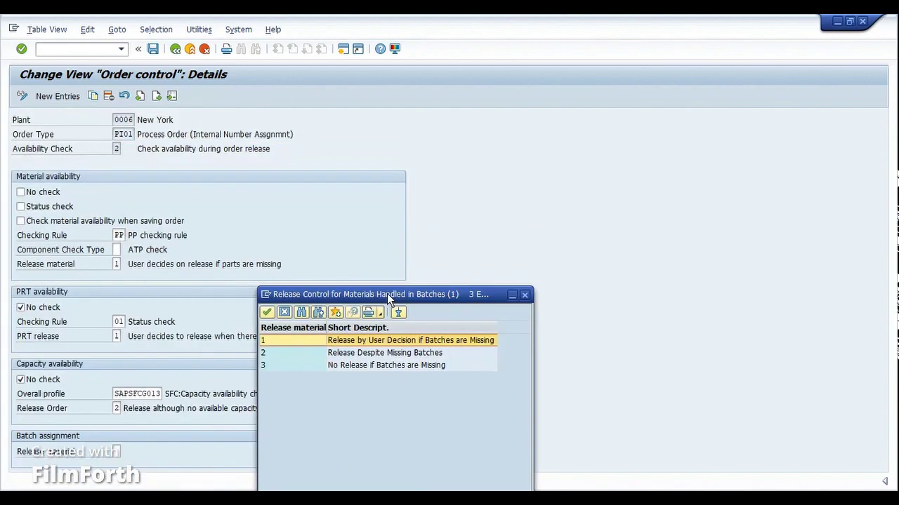
pyautogui.click(353, 354)
pyautogui.click(352, 365)
pyautogui.click(307, 340)
pyautogui.click(306, 353)
pyautogui.click(305, 365)
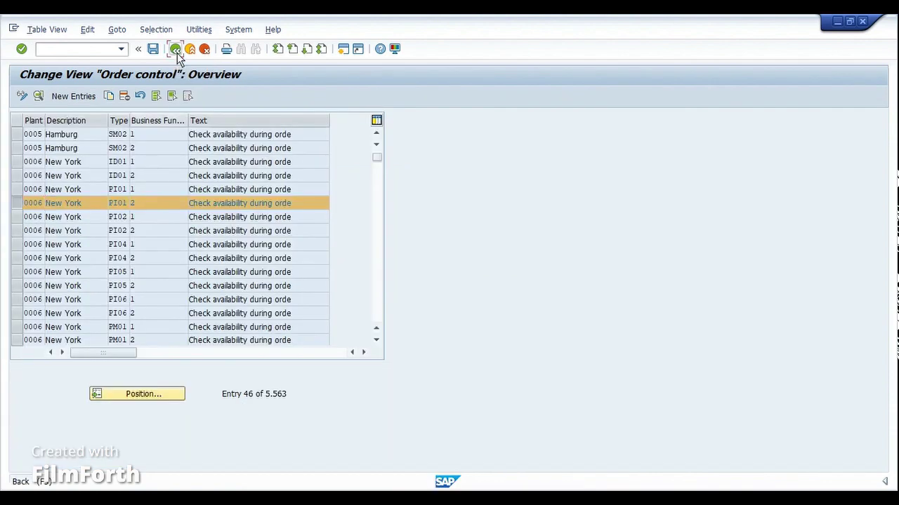
pyautogui.click(175, 51)
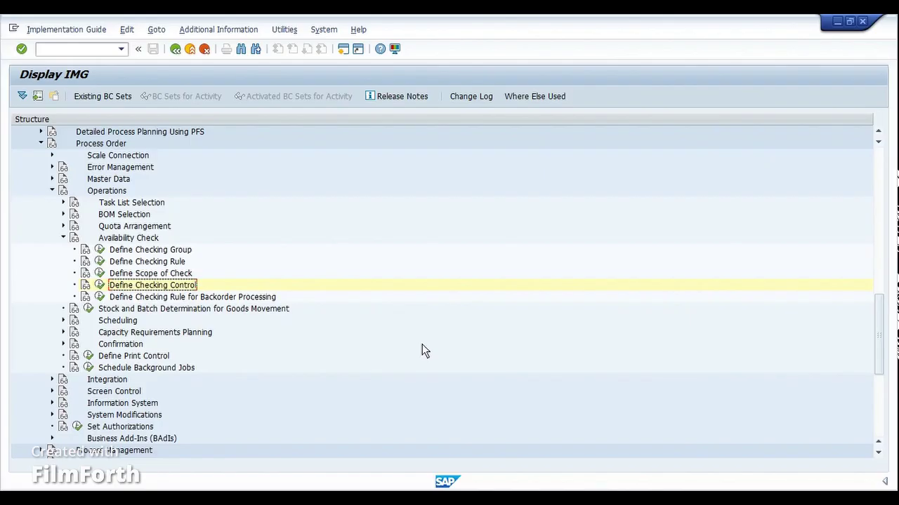
# Collapse the Availability Check node and expand the Scheduling node under process order Operations.
pyautogui.click(63, 239)
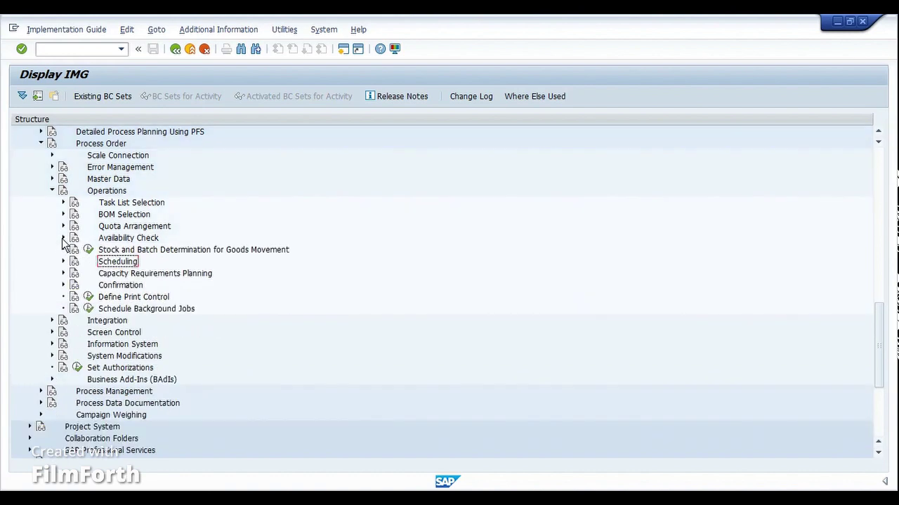
pyautogui.click(63, 239)
pyautogui.click(145, 286)
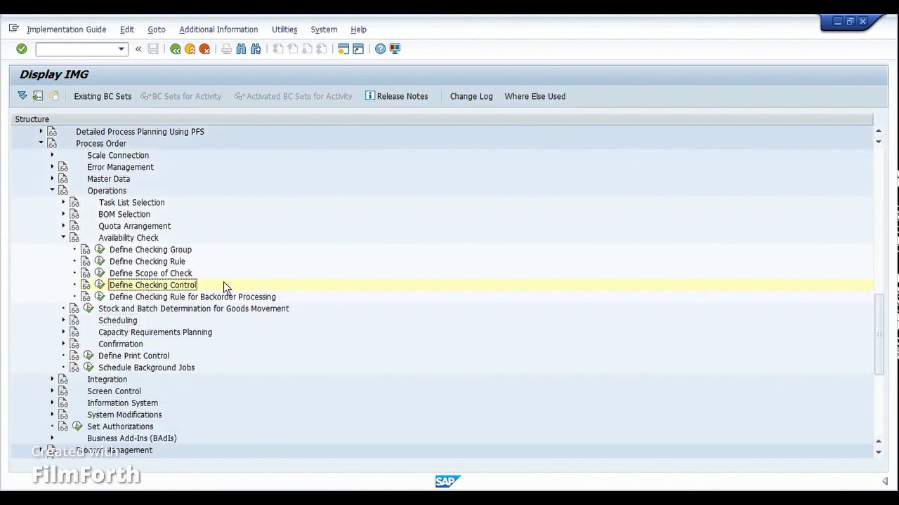
pyautogui.click(63, 238)
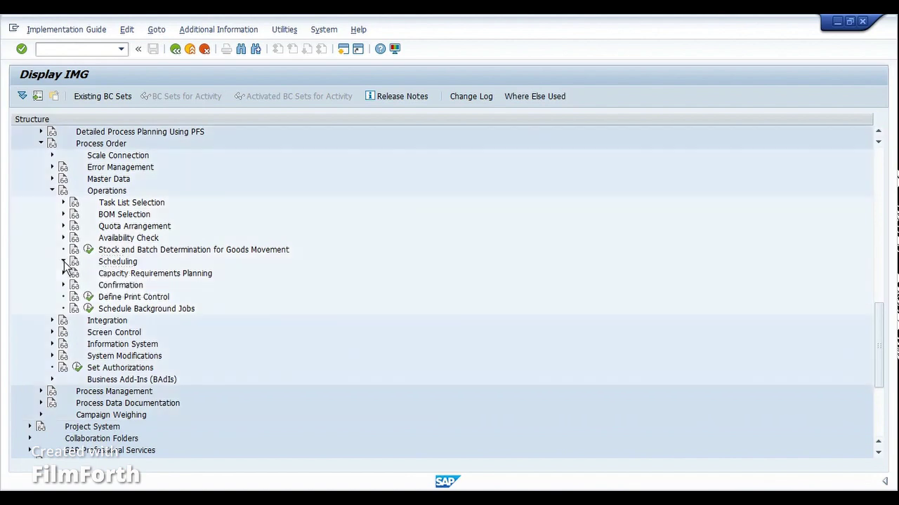
pyautogui.click(63, 261)
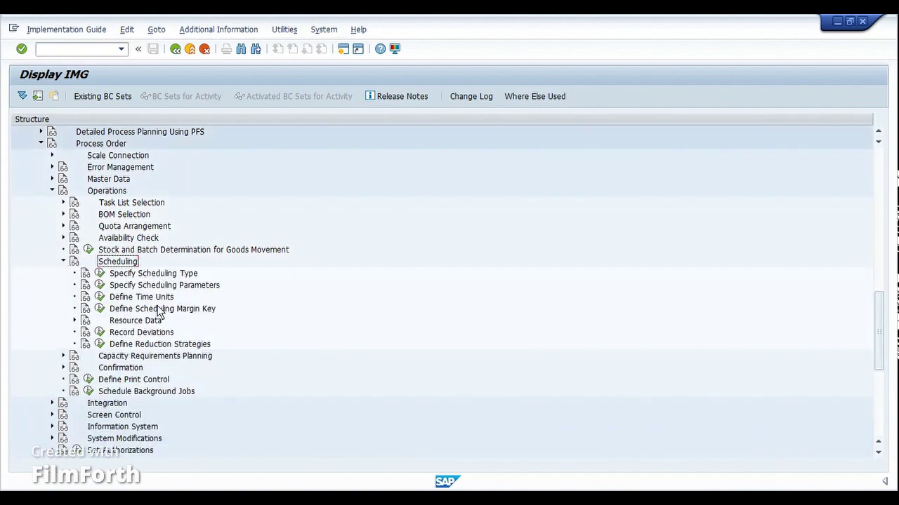
# Open the scheduling parameters, widen the order type column, and open the details for plant 0001, order type PI01, production supervisor *.
pyautogui.click(100, 286)
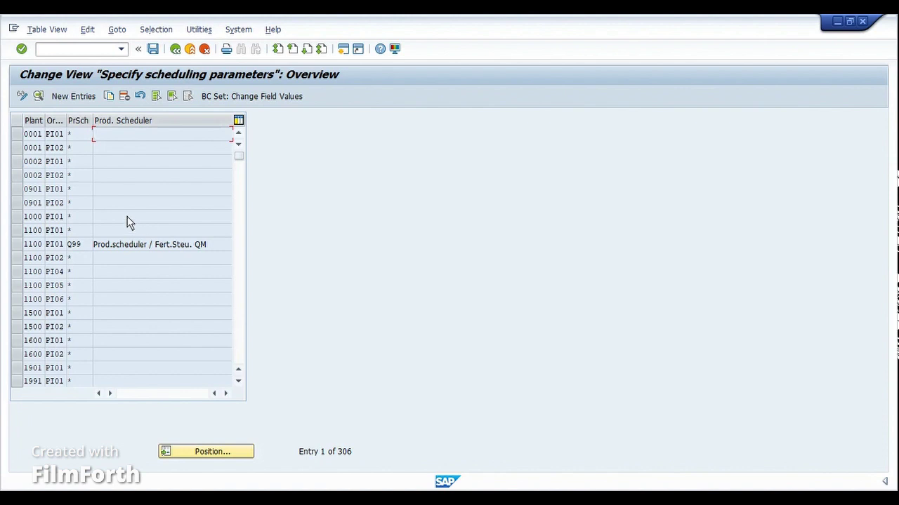
pyautogui.moveTo(70, 125); pyautogui.dragTo(75, 124)
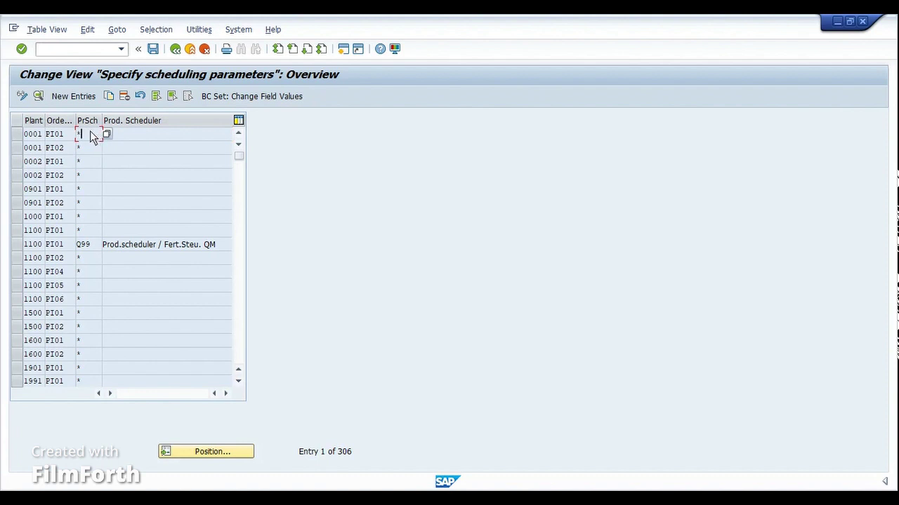
pyautogui.click(76, 133)
pyautogui.click(19, 135)
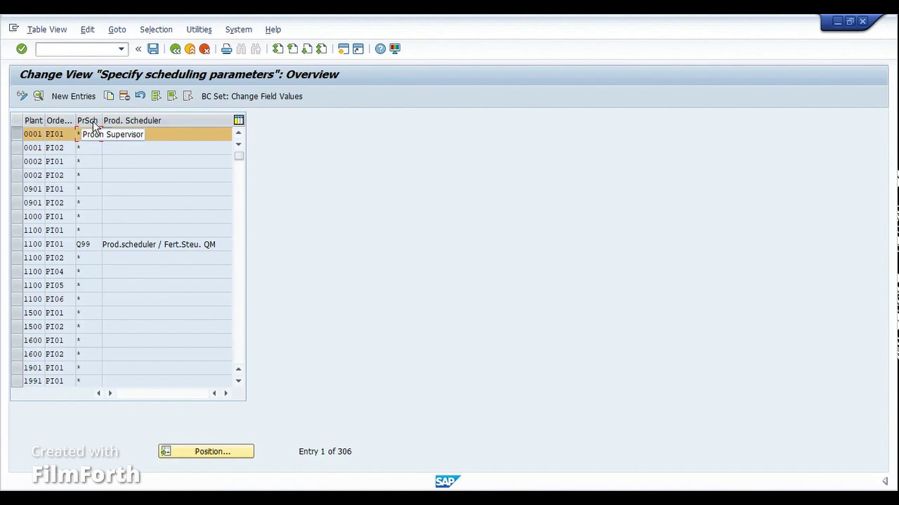
pyautogui.click(34, 99)
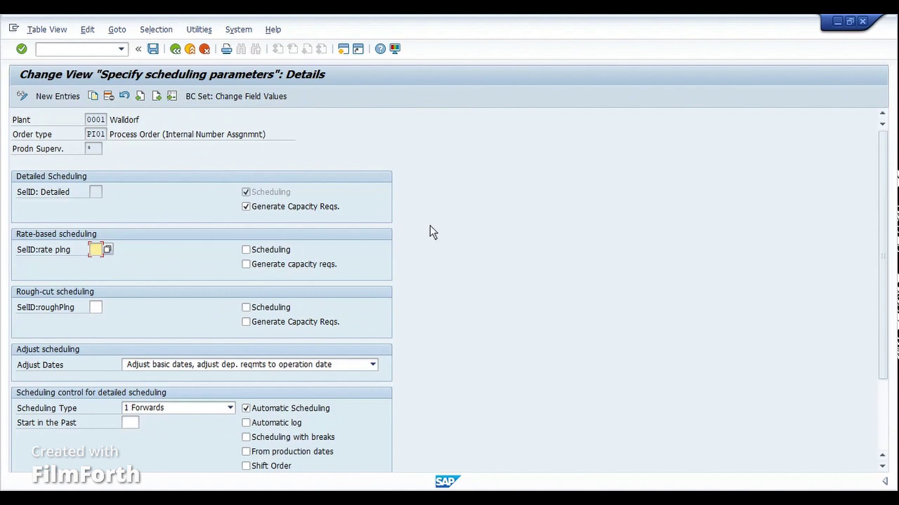
# Review the scheduling parameter details for plant 0001 and order type PI01, including the available scheduling types, without choosing one.
pyautogui.moveTo(886, 221); pyautogui.dragTo(882, 296)
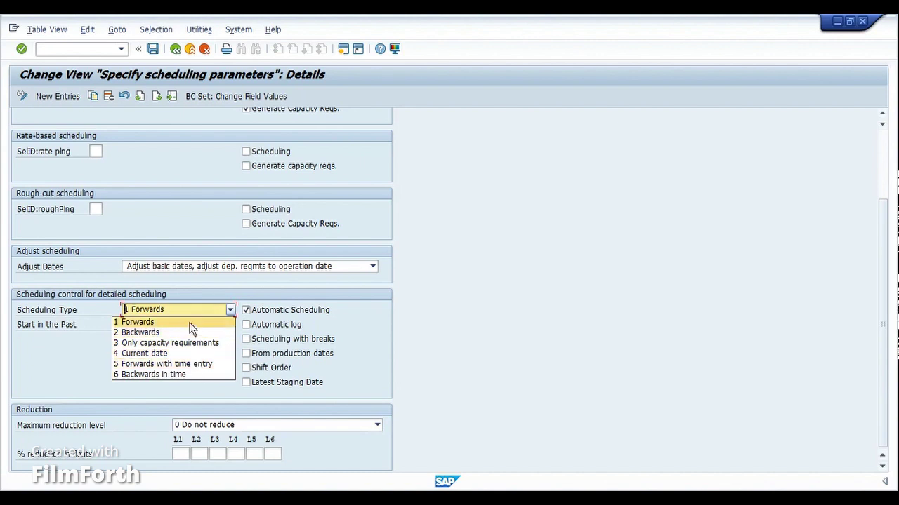
pyautogui.click(425, 339)
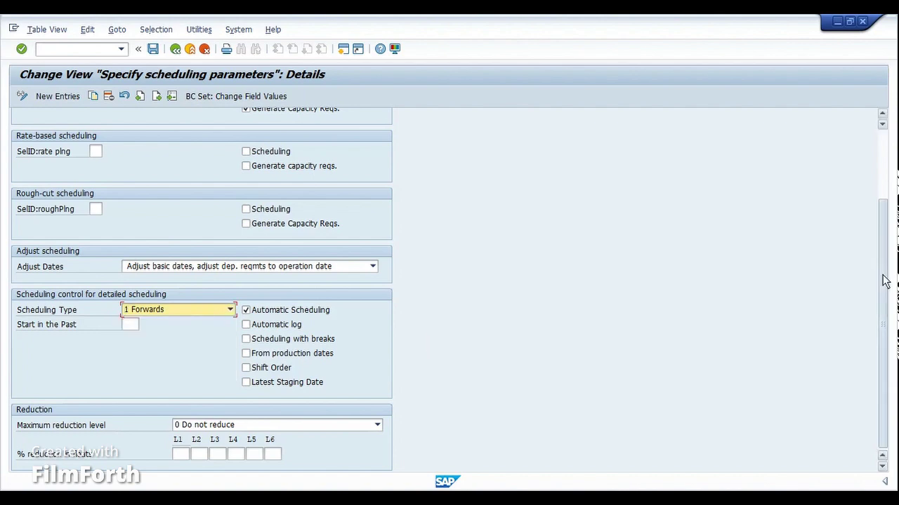
pyautogui.moveTo(885, 280); pyautogui.dragTo(875, 200)
pyautogui.click(102, 125)
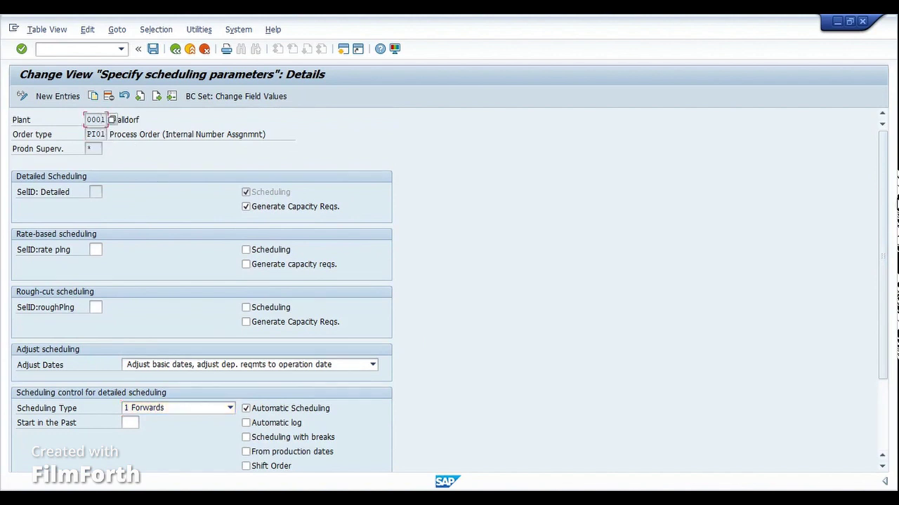
pyautogui.scroll(-2, 889, 245)
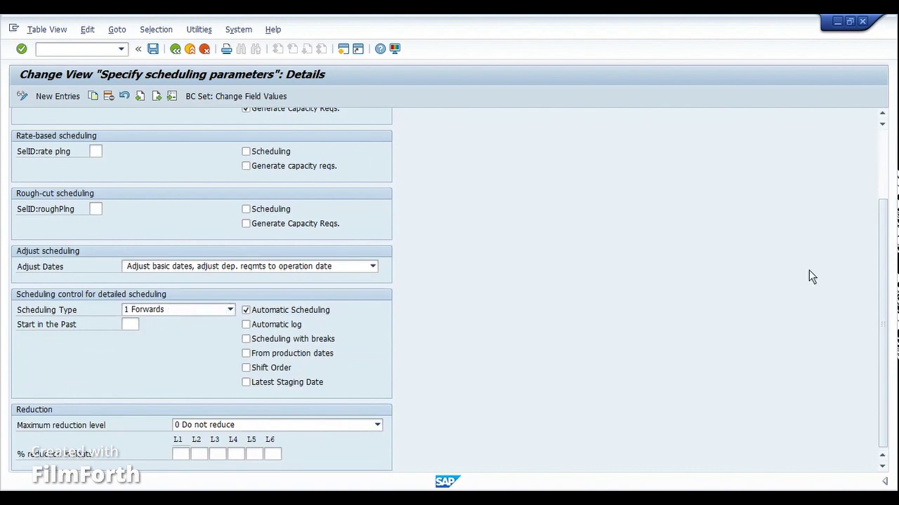
pyautogui.scroll(2, 876, 212)
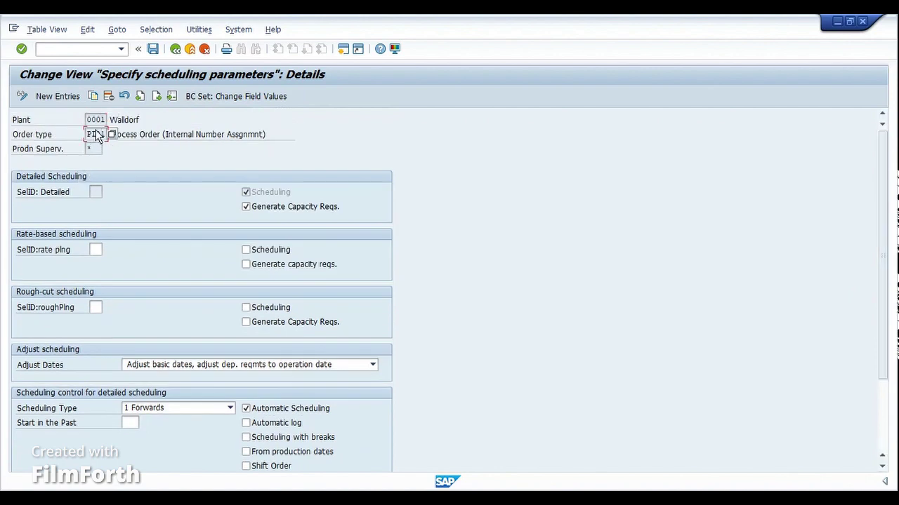
pyautogui.scroll(-2, 877, 232)
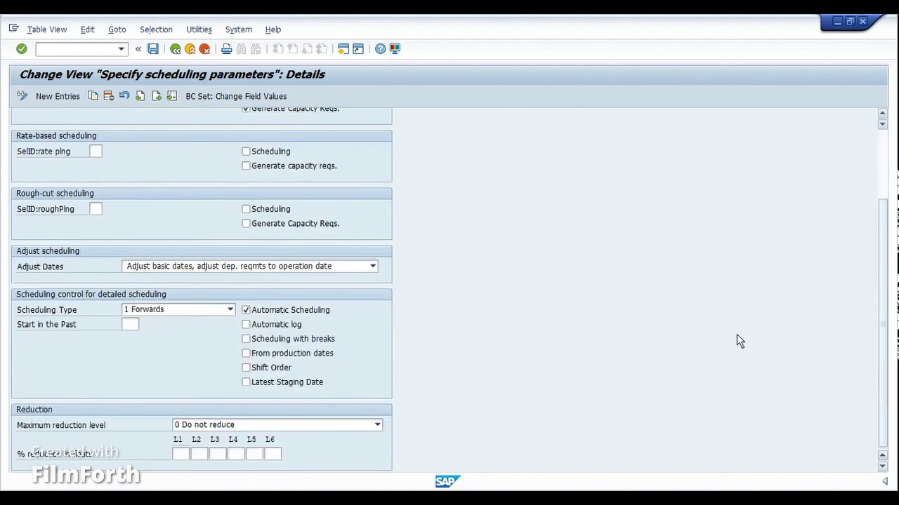
# Set the scheduling type for detailed scheduling to 2 Backwards and leave Automatic Scheduling selected.
pyautogui.click(165, 311)
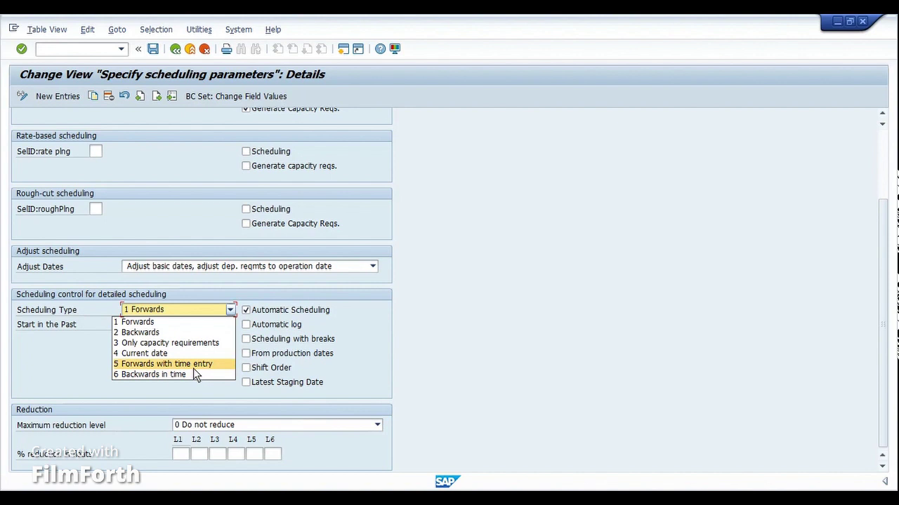
pyautogui.click(181, 332)
pyautogui.click(183, 310)
pyautogui.click(390, 317)
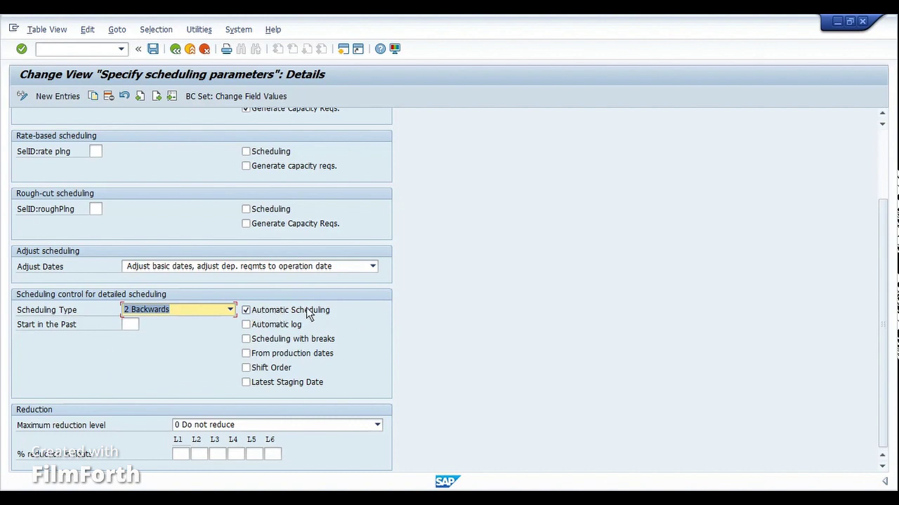
pyautogui.click(279, 314)
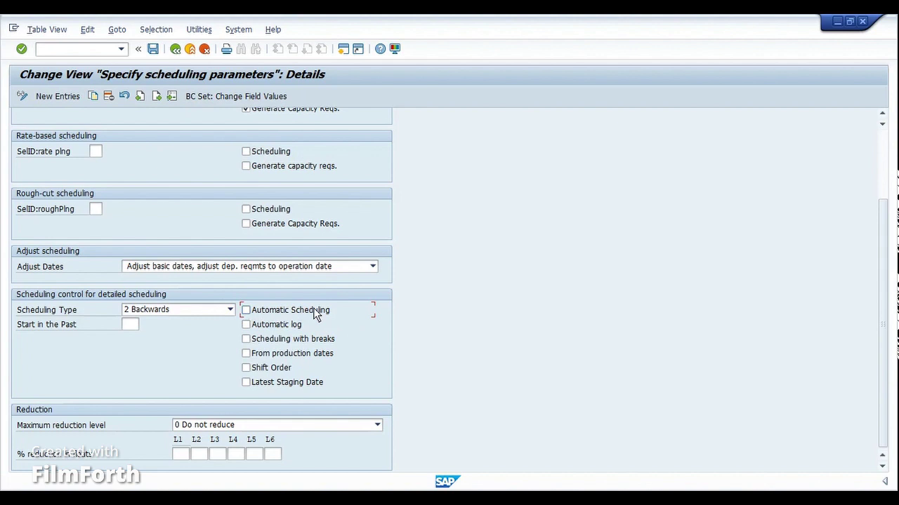
pyautogui.click(316, 314)
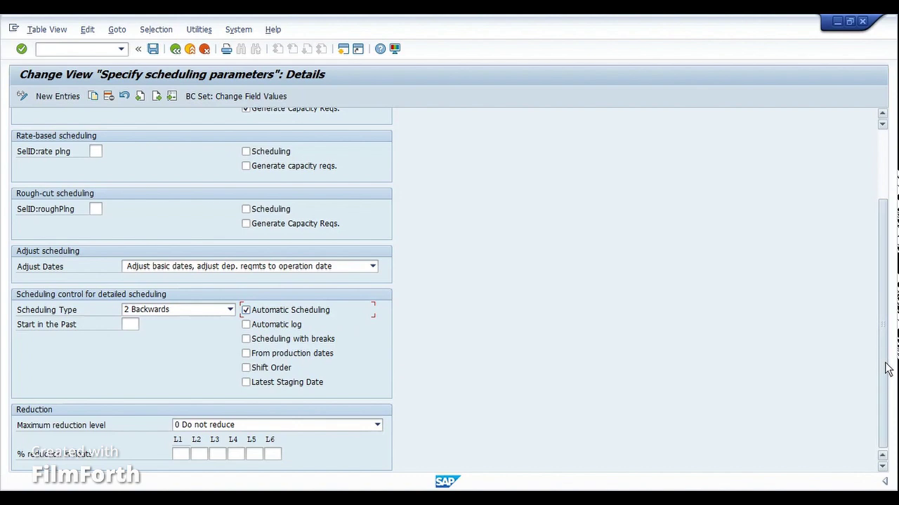
pyautogui.moveTo(888, 366); pyautogui.dragTo(861, 221)
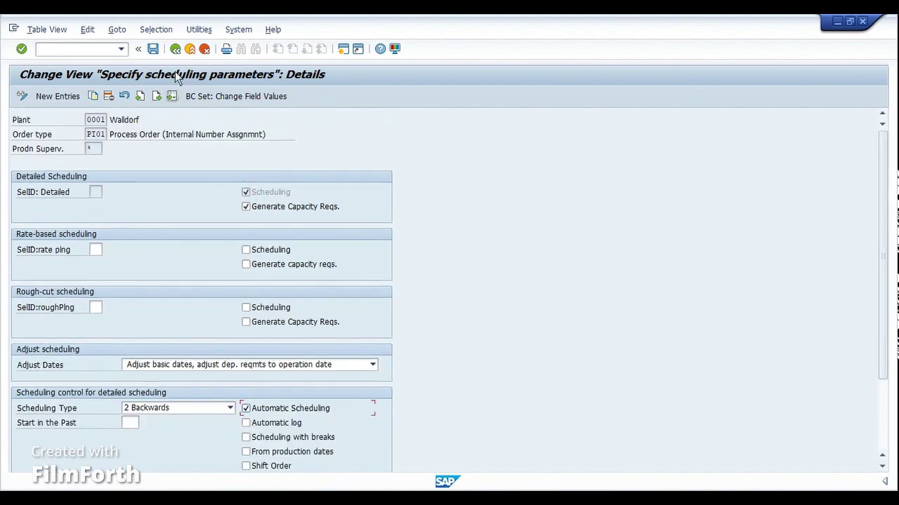
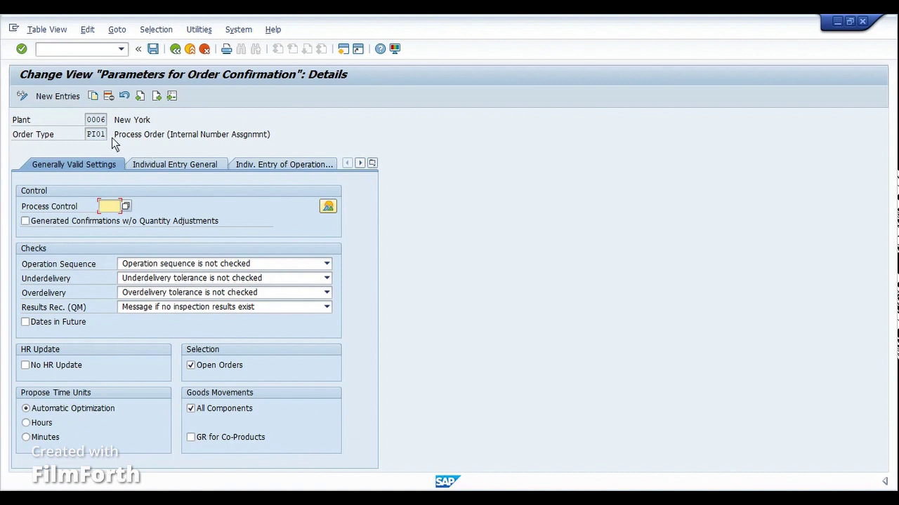
# Review the Operation Sequence check options in the order confirmation parameters for plant 0006, order type PI01, without choosing one.
pyautogui.click(89, 134)
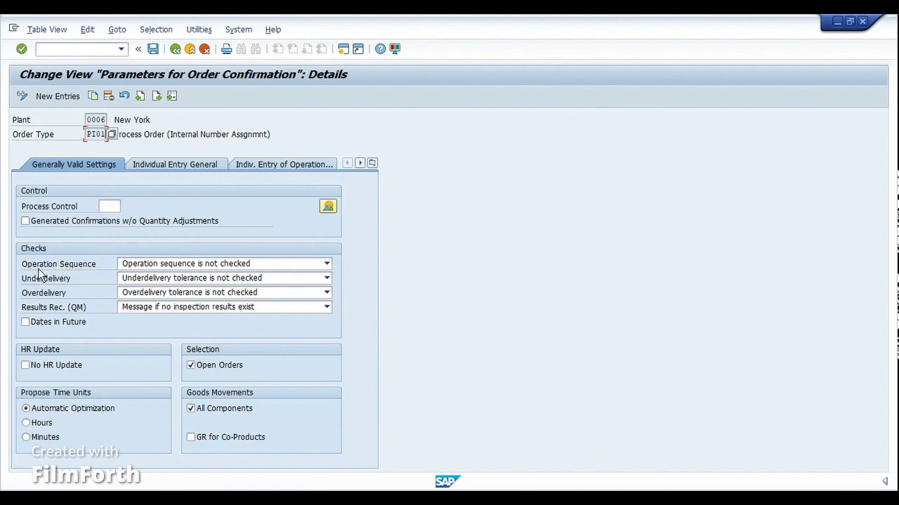
pyautogui.click(200, 265)
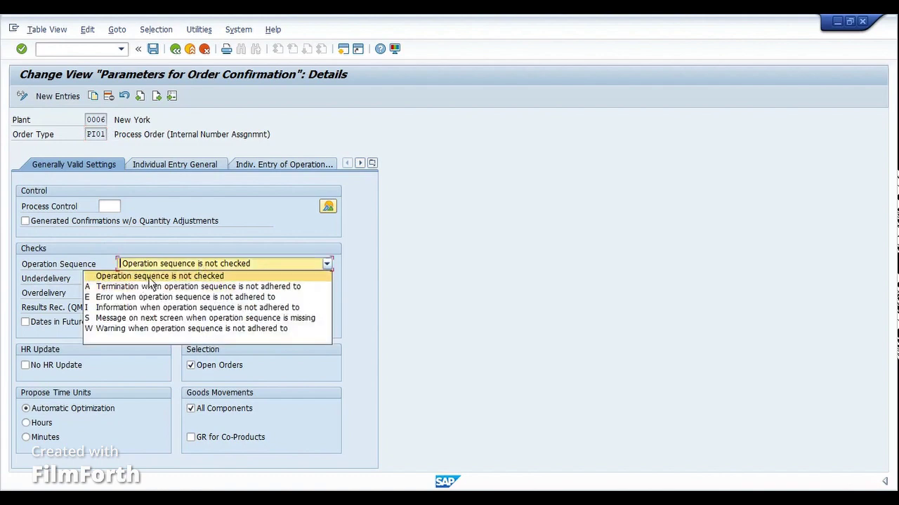
pyautogui.click(240, 234)
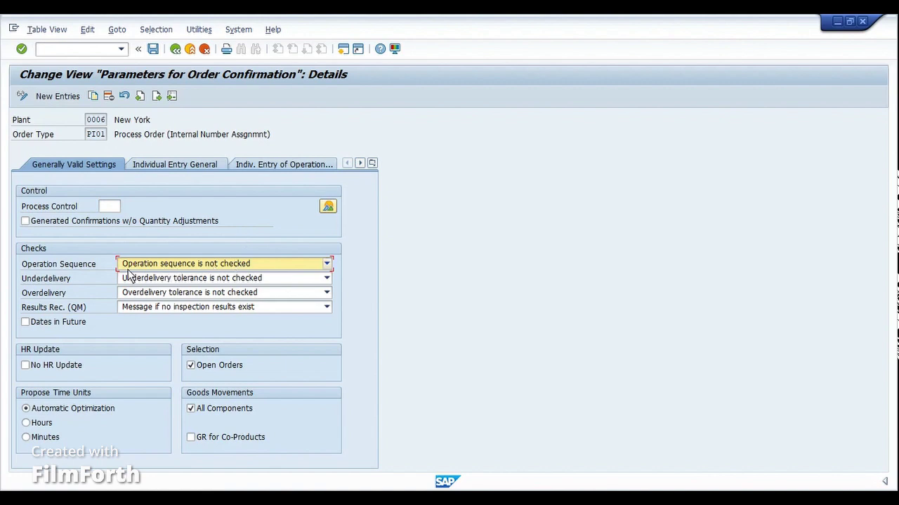
pyautogui.click(232, 263)
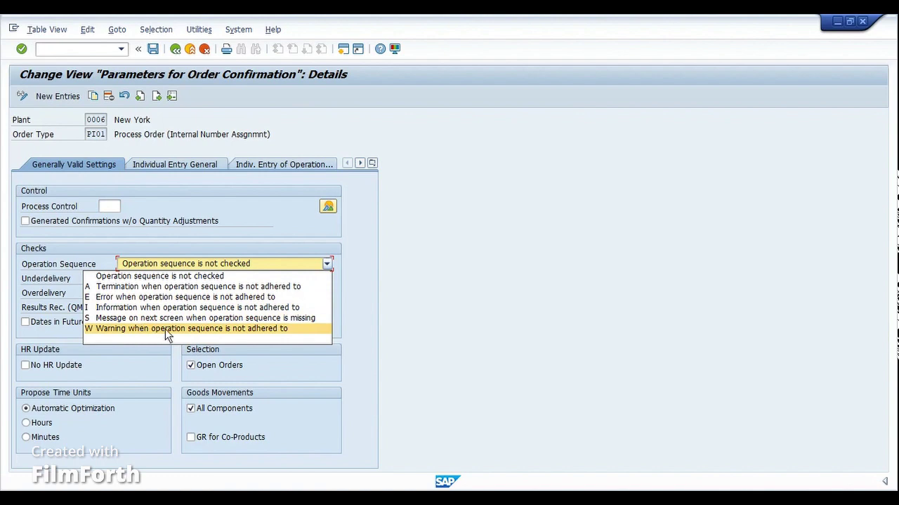
pyautogui.click(395, 273)
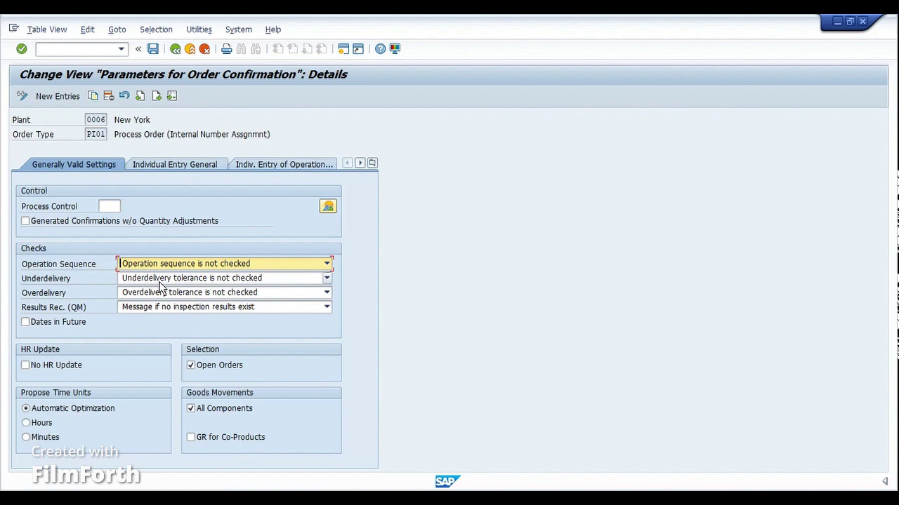
# Review the Underdelivery and Overdelivery check options for order confirmation, and close both lists without choosing one.
pyautogui.click(159, 281)
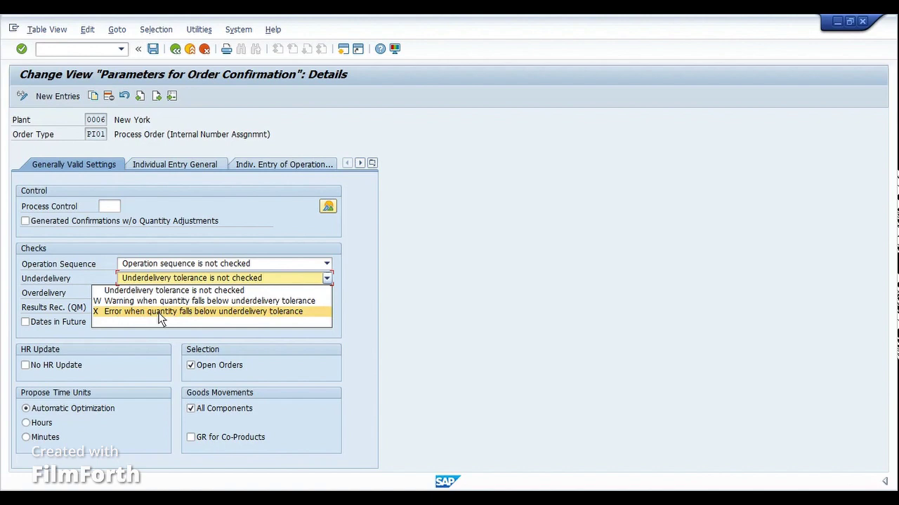
pyautogui.click(219, 238)
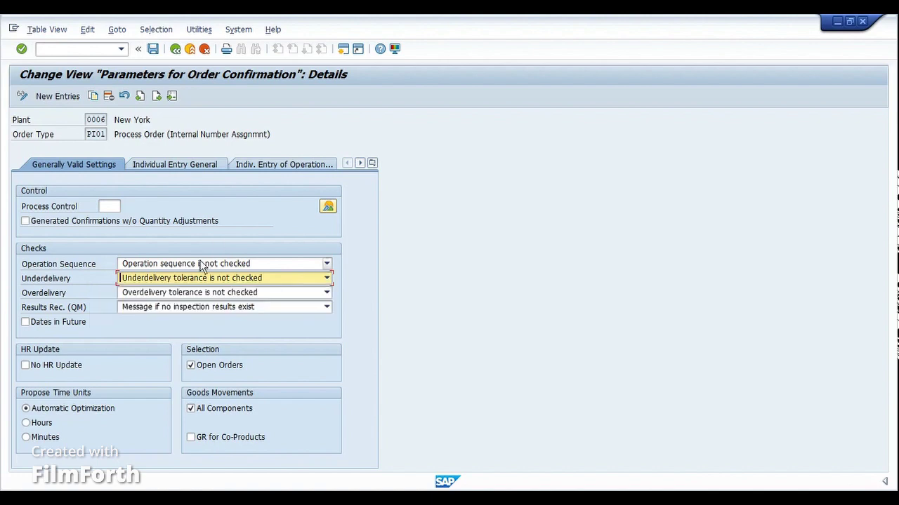
pyautogui.click(161, 295)
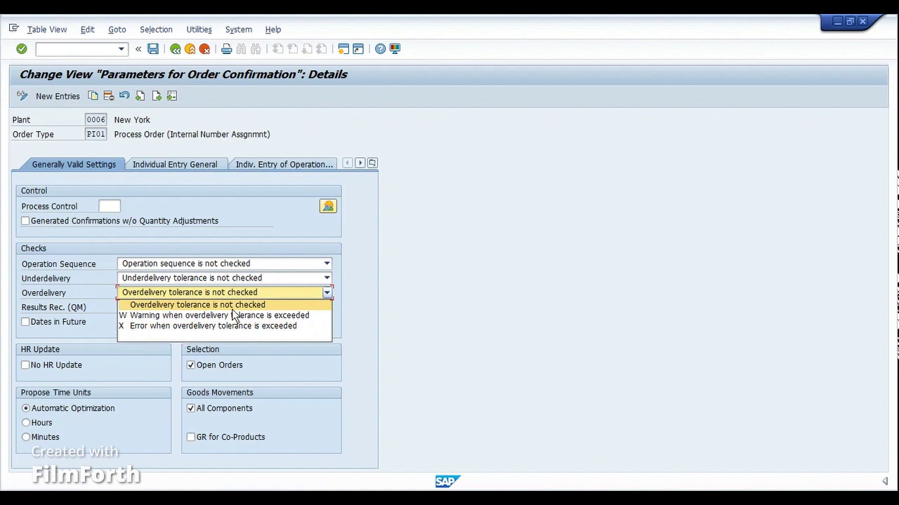
pyautogui.click(359, 303)
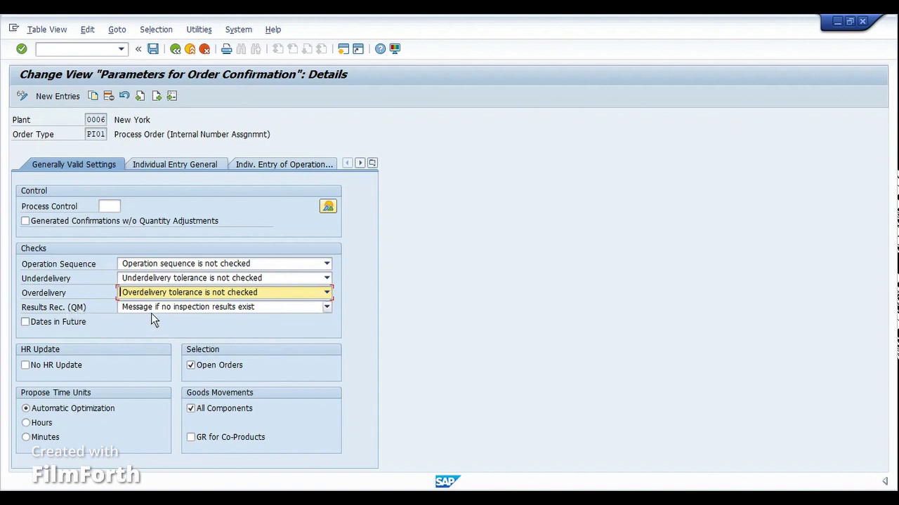
# Review the Results Rec. (QM) check options for order confirmation, and close the list without choosing one.
pyautogui.doubleClick(78, 307)
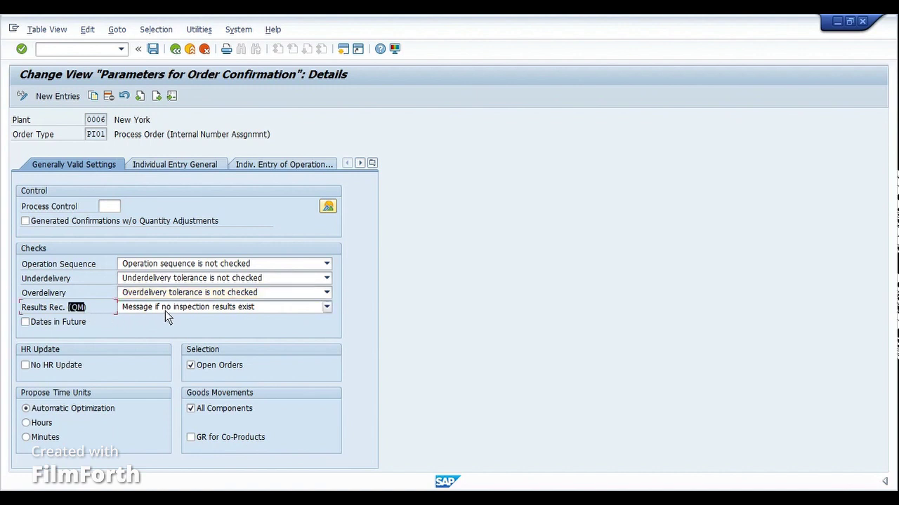
pyautogui.click(167, 309)
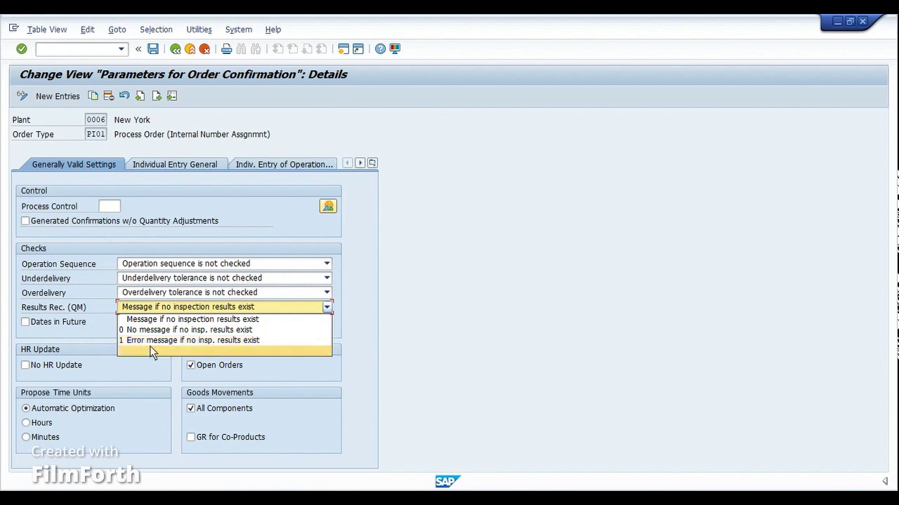
pyautogui.click(332, 315)
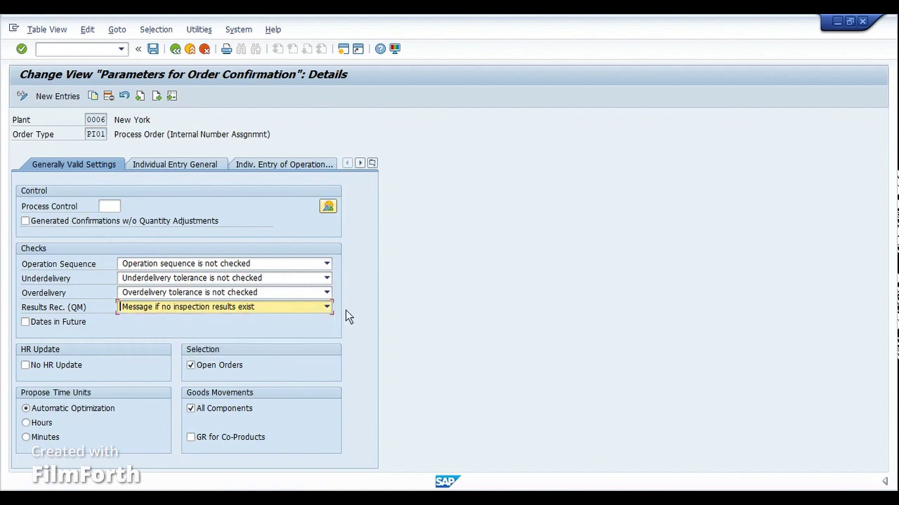